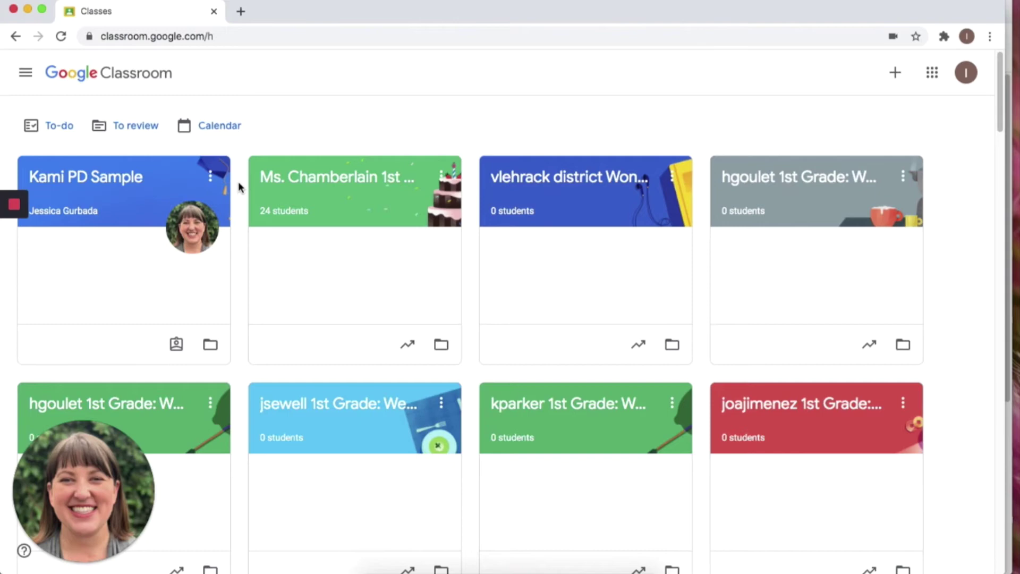
Step: Open Kami PD Sample's Classwork and expand the Reading Rotation Sample assignment
left_click(88, 177)
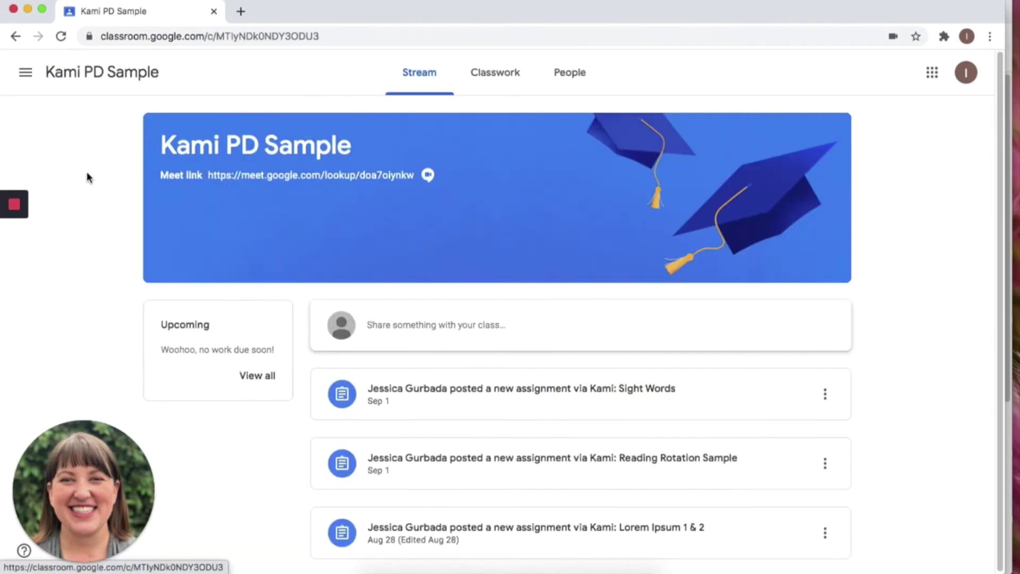
left_click(502, 72)
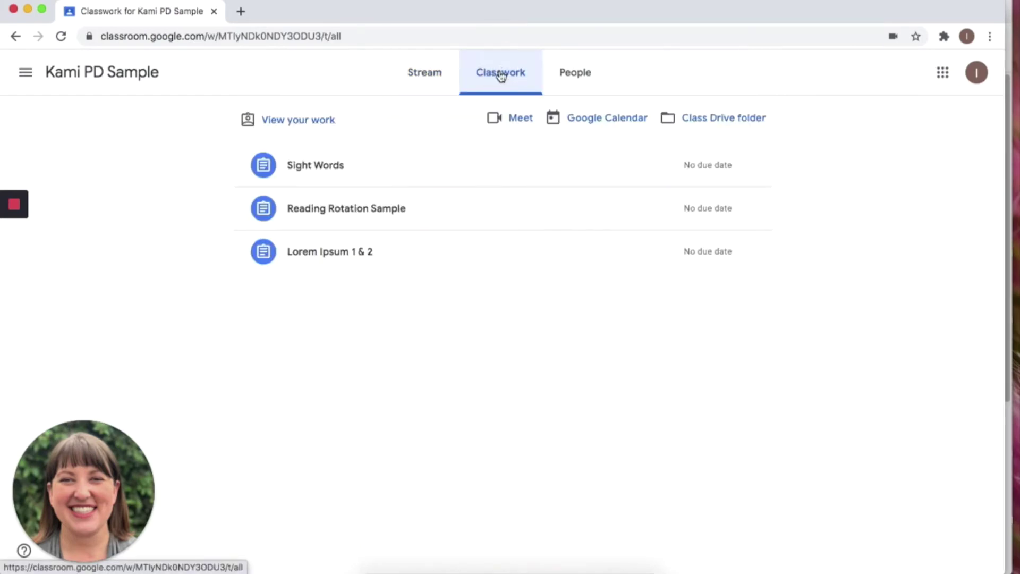
left_click(364, 212)
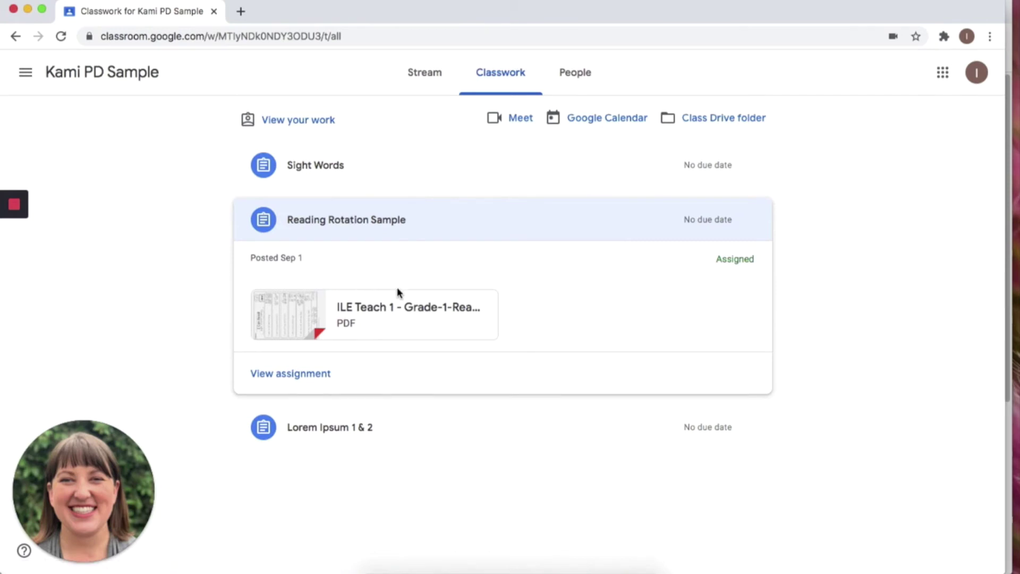
Step: Preview the attached Grade 1 reading worksheet PDF and open it with Kami
left_click(400, 314)
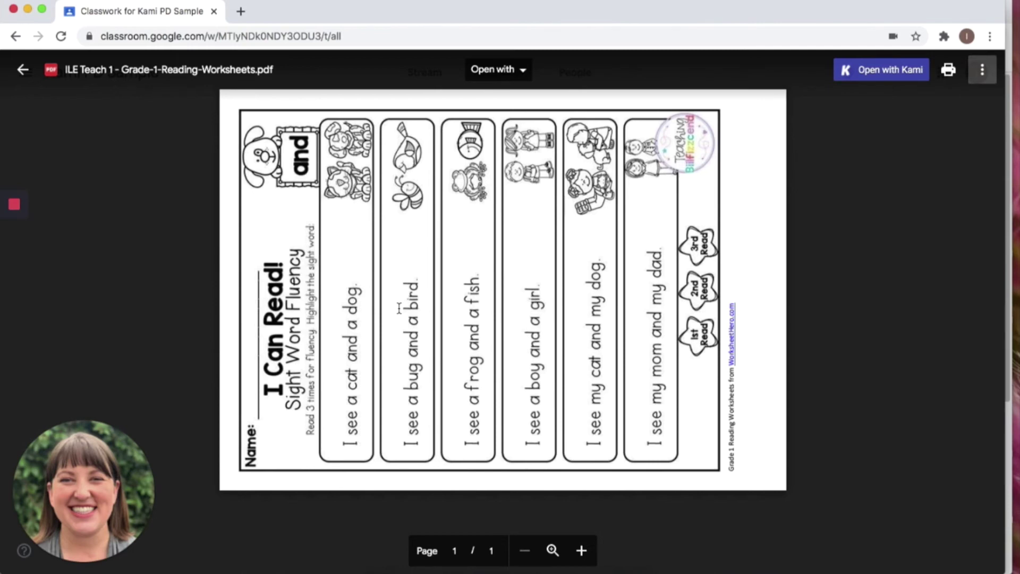
left_click(893, 72)
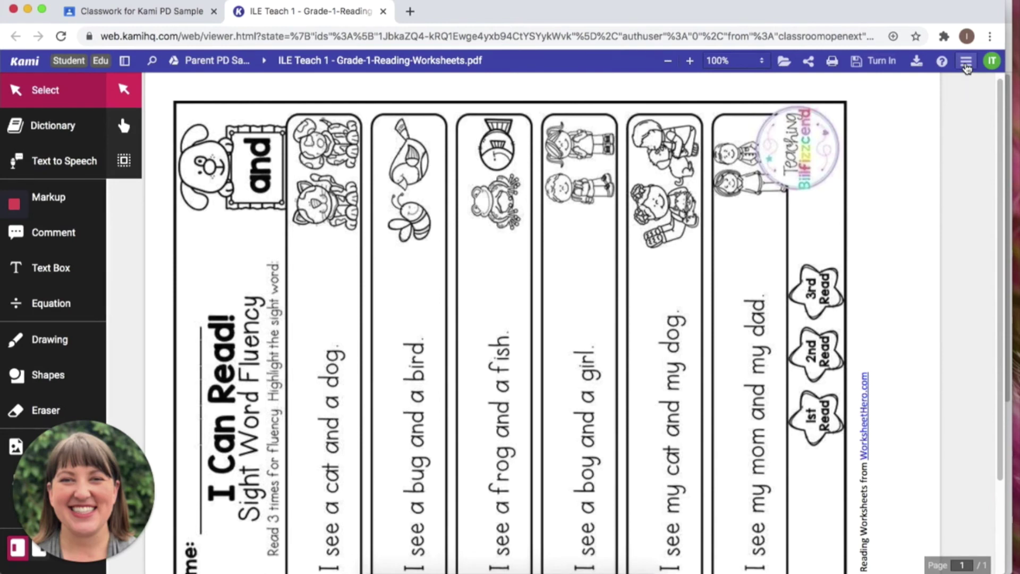
Step: Rotate the Grade 1 worksheet page clockwise from Kami's document menu
left_click(966, 62)
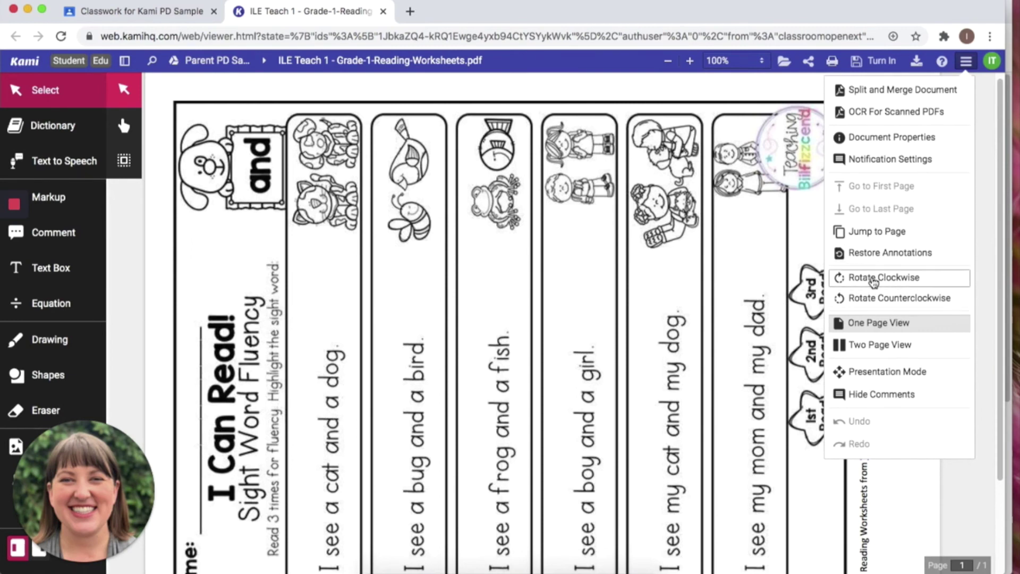
left_click(873, 278)
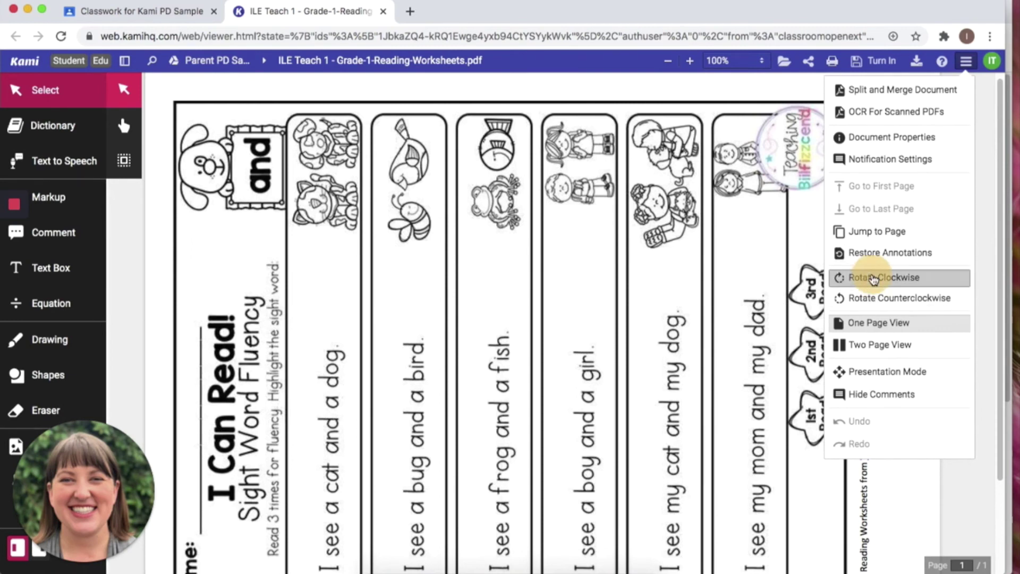